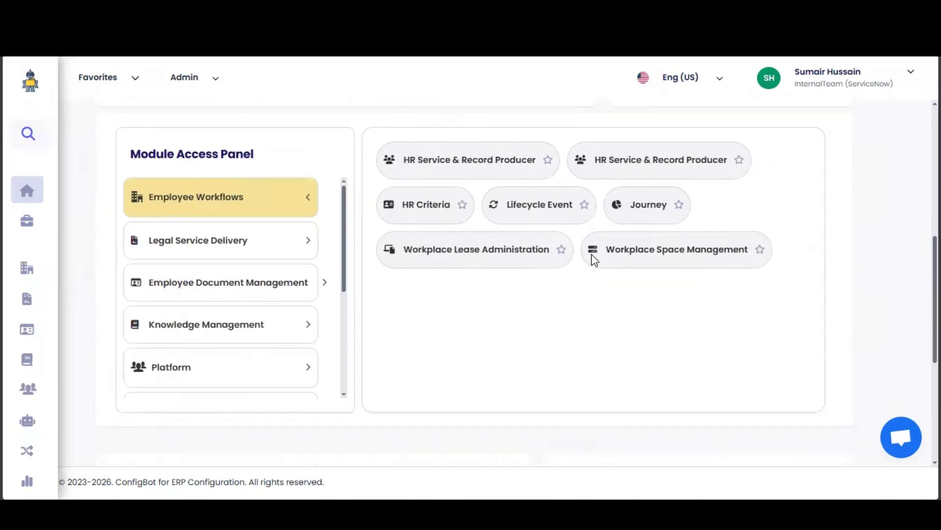
Open the Dependency + Risk Analysis module under Impact Analysis
{"action": "left_click", "coordinate": [181, 256]}
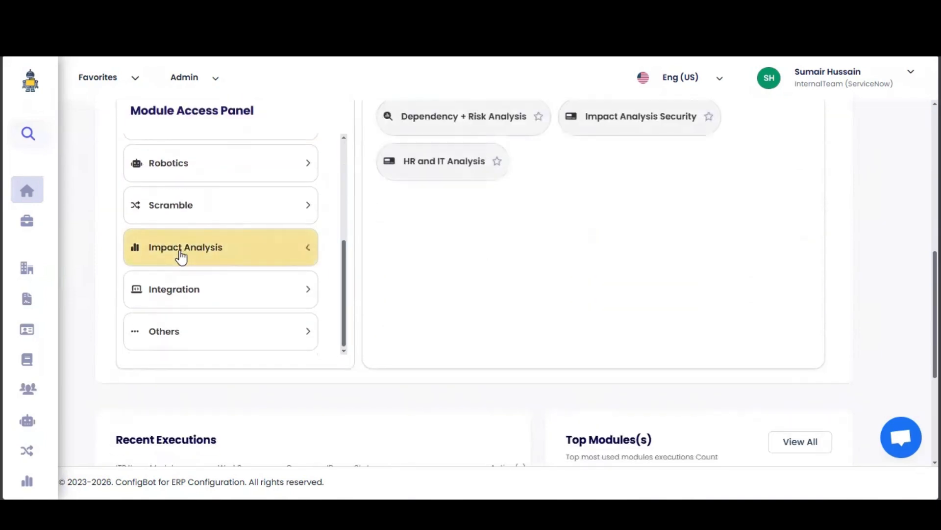
{"action": "scroll", "coordinate": [470, 235], "scroll_direction": "up", "scroll_amount": 1}
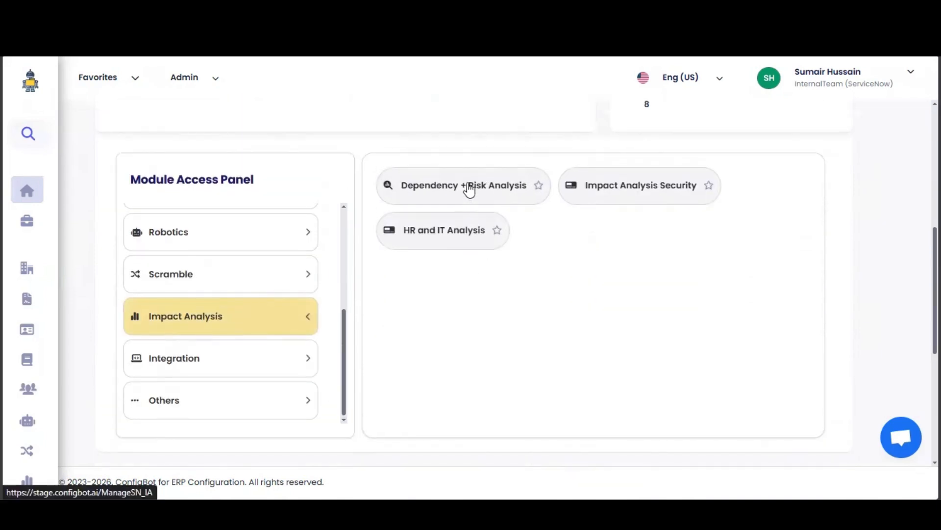
{"action": "left_click", "coordinate": [469, 189]}
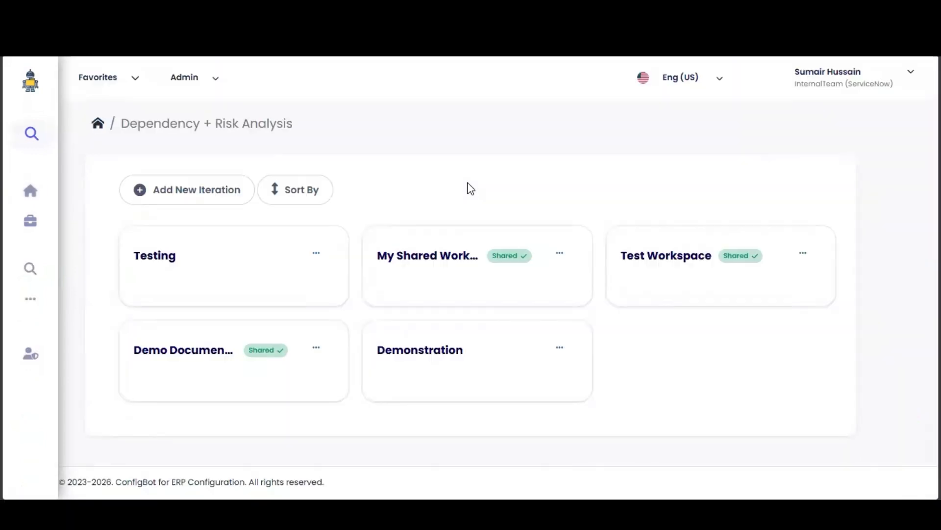
Start a new iteration numbered 1 and assign it to a new workspace named Demonstration
{"action": "left_click", "coordinate": [234, 193]}
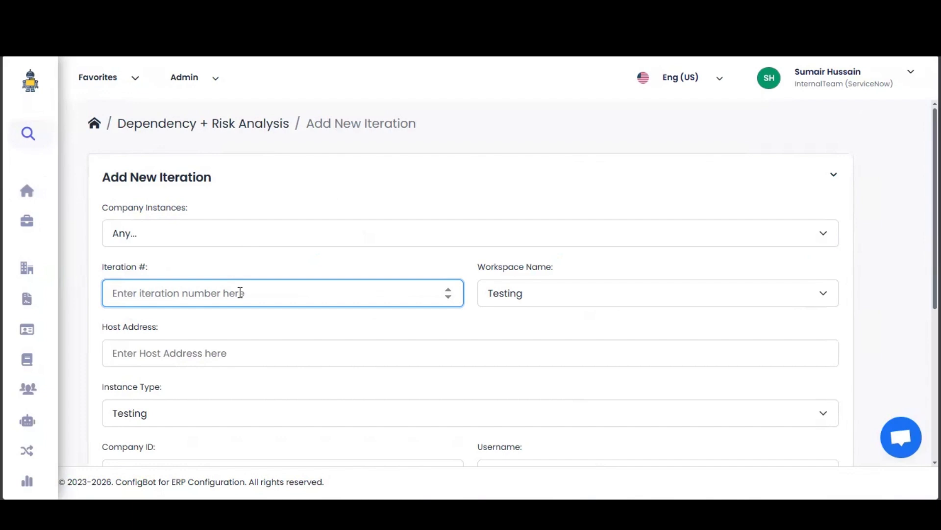
{"action": "type", "text": "1"}
{"action": "left_click", "coordinate": [578, 290]}
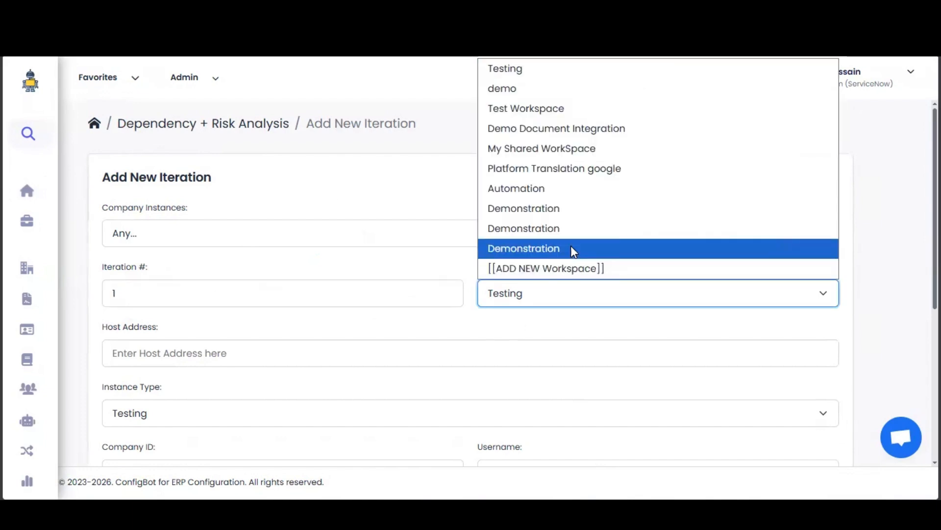
{"action": "left_click", "coordinate": [574, 268]}
{"action": "scroll", "coordinate": [281, 275], "scroll_direction": "down", "scroll_amount": 1}
{"action": "left_click", "coordinate": [282, 279]}
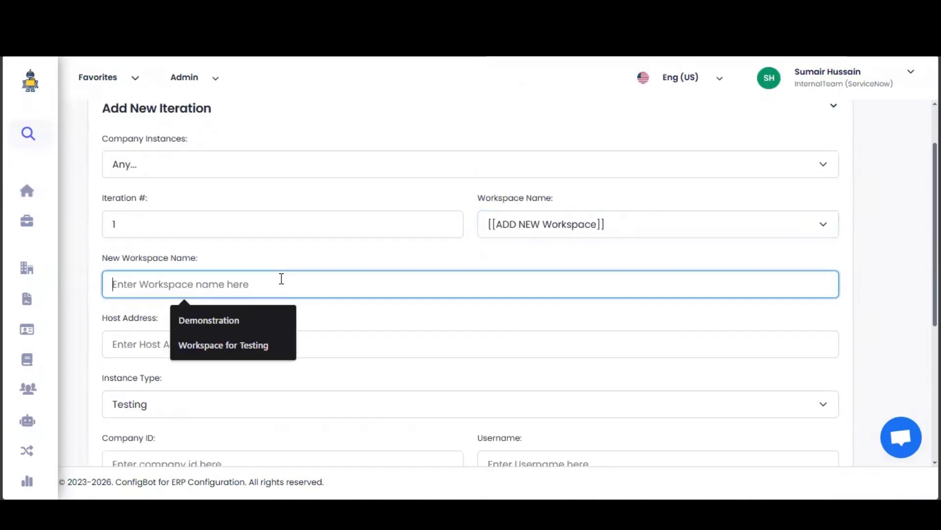
{"action": "left_click", "coordinate": [216, 319]}
{"action": "scroll", "coordinate": [216, 320], "scroll_direction": "down", "scroll_amount": 1}
{"action": "left_click", "coordinate": [195, 272]}
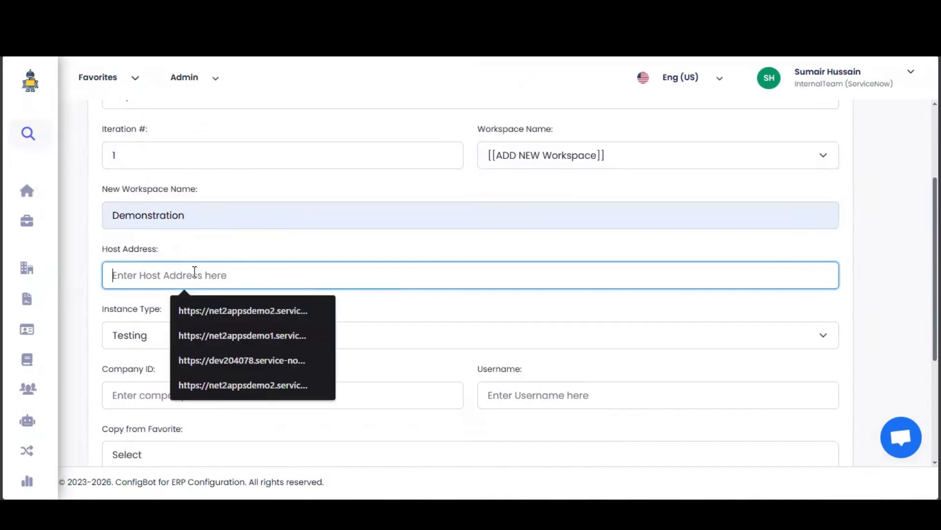
{"action": "left_click", "coordinate": [225, 320]}
{"action": "scroll", "coordinate": [220, 320], "scroll_direction": "down", "scroll_amount": 1}
{"action": "left_click", "coordinate": [162, 267]}
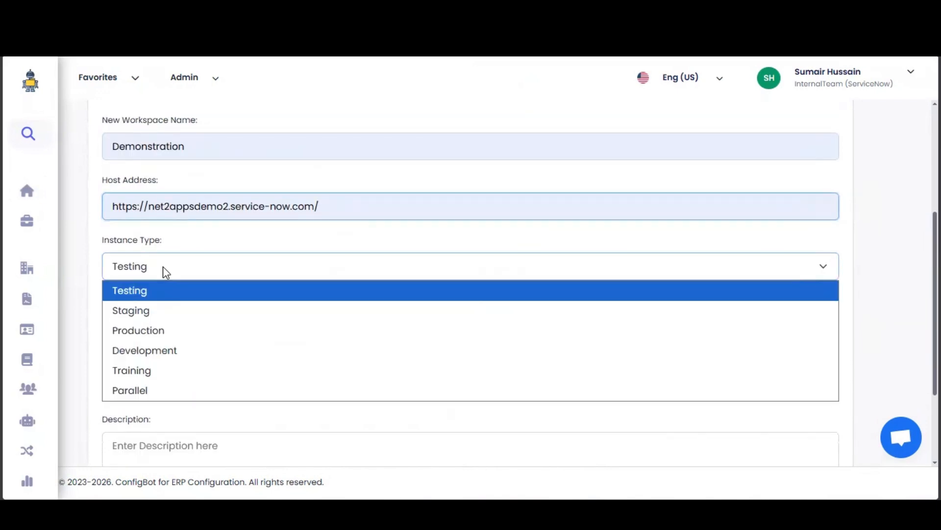
{"action": "left_click", "coordinate": [180, 330]}
Enter Demo2 as the company ID and fill in the account's username
{"action": "left_click", "coordinate": [181, 326]}
{"action": "left_click", "coordinate": [202, 357]}
{"action": "left_click", "coordinate": [540, 330]}
{"action": "left_click", "coordinate": [576, 361]}
Add the description "Dependency + Risk Analysis Demo" and submit the new iteration
{"action": "scroll", "coordinate": [576, 359], "scroll_direction": "down", "scroll_amount": 2}
{"action": "left_click", "coordinate": [567, 358]}
{"action": "type", "text": "Dependency "}
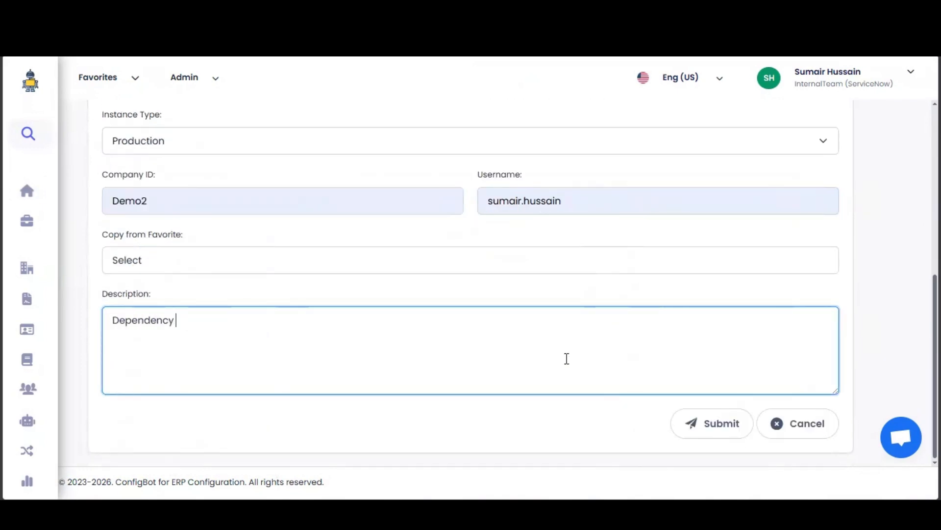
{"action": "type", "text": "+ Risk Analysis Demo"}
{"action": "left_click", "coordinate": [699, 424]}
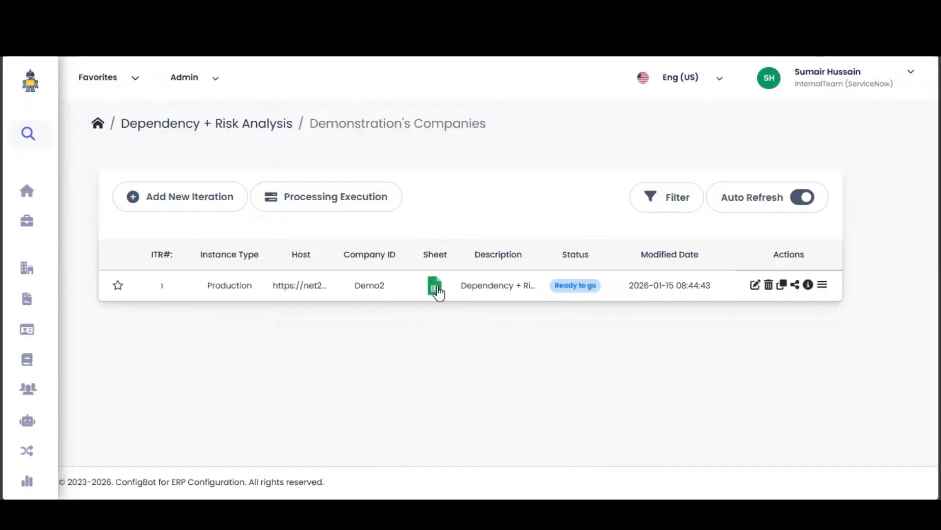
Open iteration 1's workbook and check the Table Name choices on the Config sheet
{"action": "left_click", "coordinate": [437, 286]}
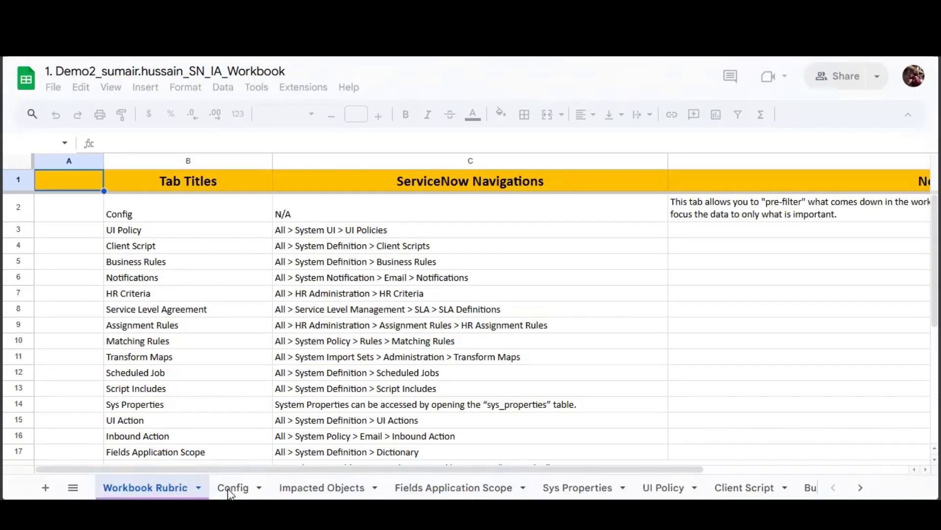
{"action": "left_click", "coordinate": [231, 487]}
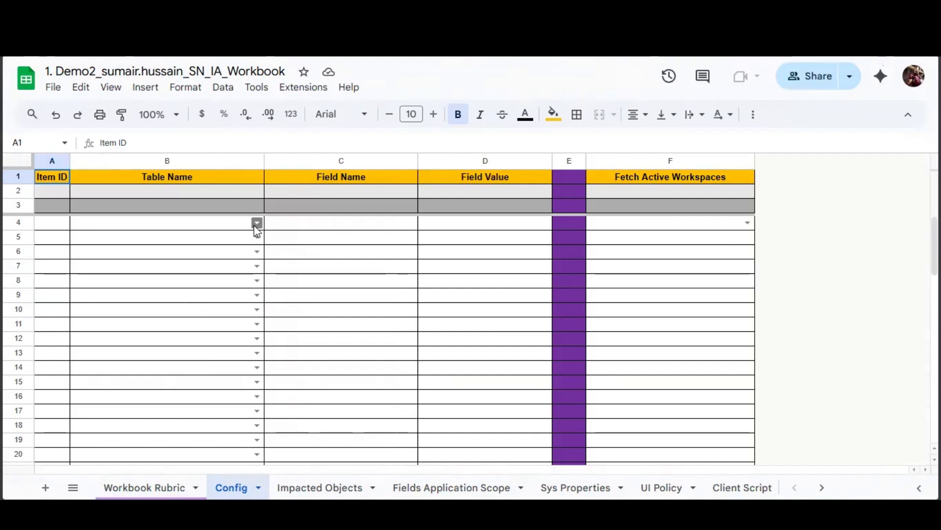
{"action": "left_click", "coordinate": [257, 224]}
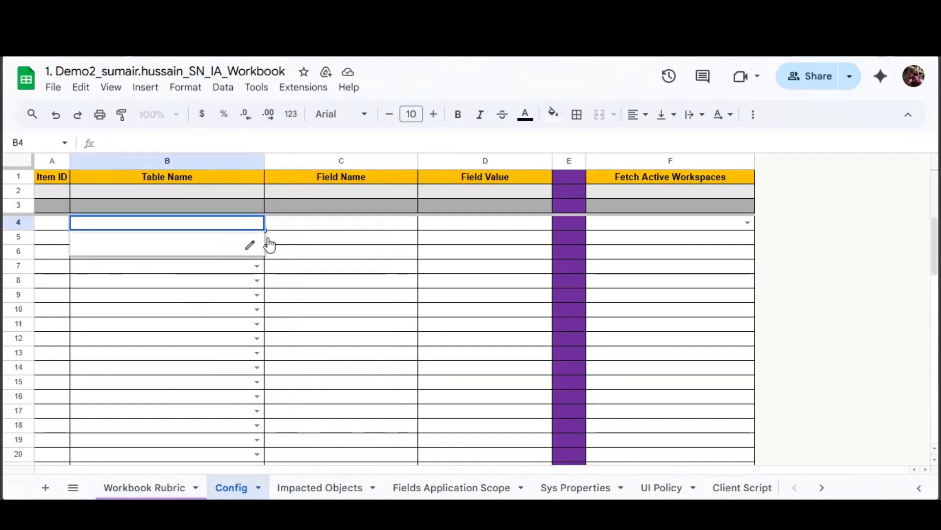
{"action": "key", "text": "Tab"}
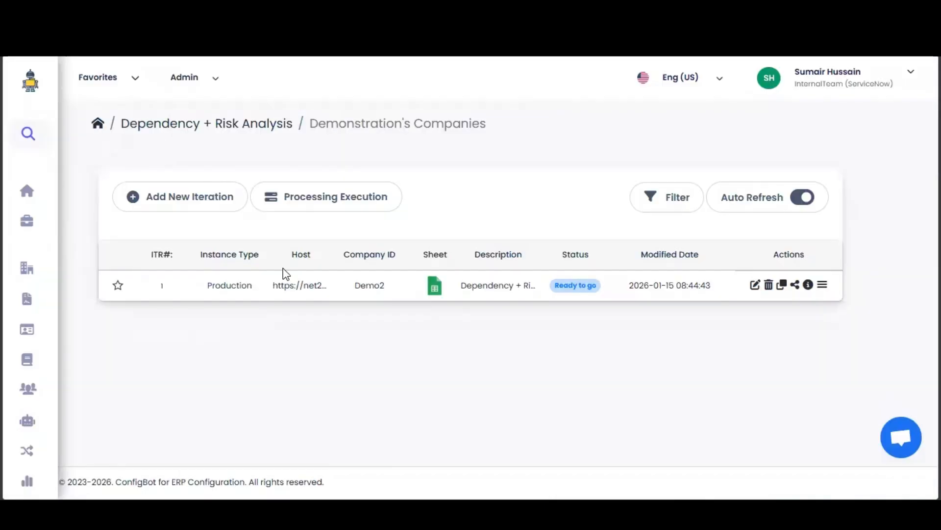
Return to ConfigBot, open Generate Workbook for iteration 1 and enter the account password
{"action": "left_click", "coordinate": [822, 285]}
{"action": "left_click", "coordinate": [749, 319]}
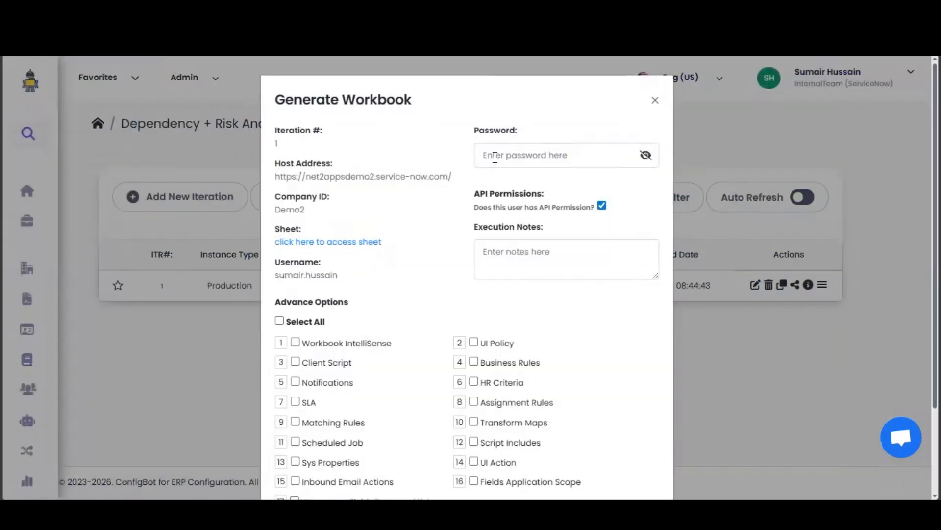
{"action": "left_click", "coordinate": [501, 157]}
{"action": "type", "text": "S"}
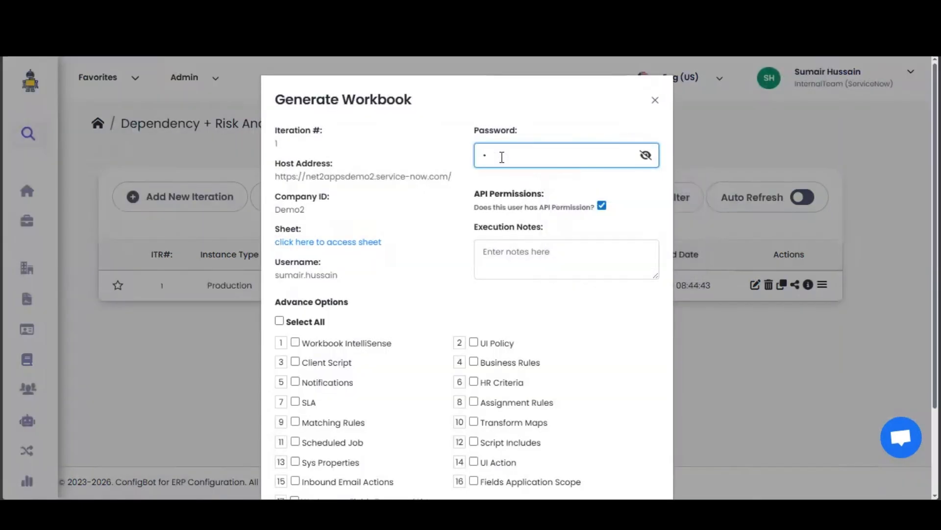
{"action": "type", "text": "****"}
Enter "prepare" as the execution notes, enable Workbook IntelliSense and submit the workbook generation
{"action": "left_click", "coordinate": [503, 256]}
{"action": "type", "text": "prepare"}
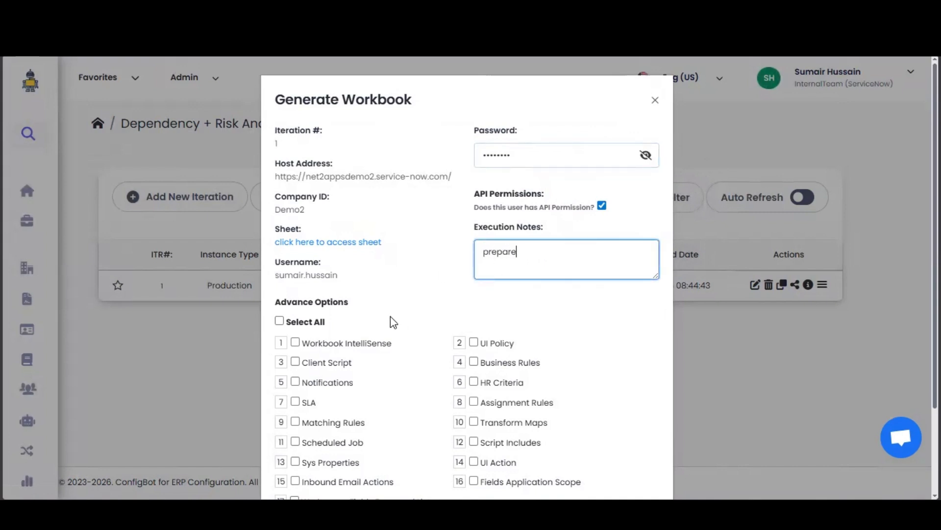
{"action": "left_click", "coordinate": [295, 342]}
{"action": "scroll", "coordinate": [295, 342], "scroll_direction": "down", "scroll_amount": 2}
{"action": "left_click", "coordinate": [528, 441]}
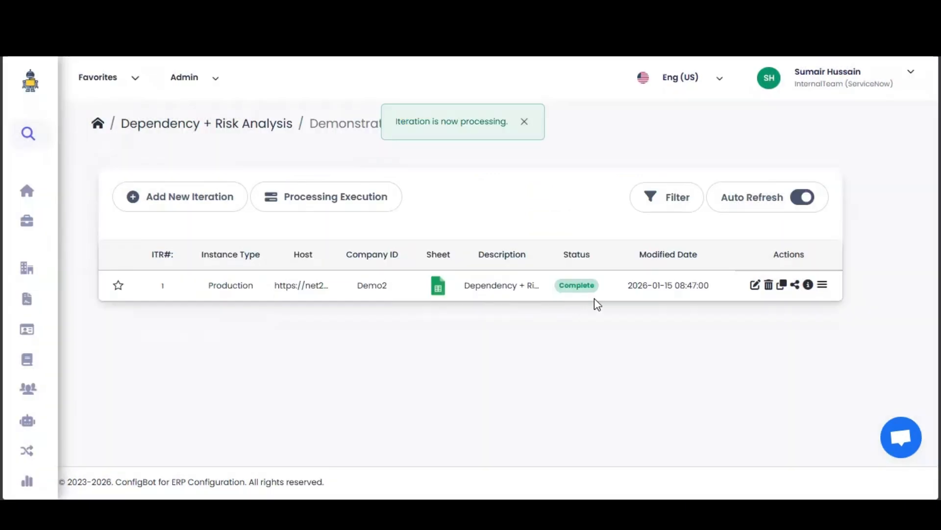
Reopen iteration 1's workbook and bring up the Table Name choices in row 4 of the Config sheet
{"action": "left_click", "coordinate": [439, 287]}
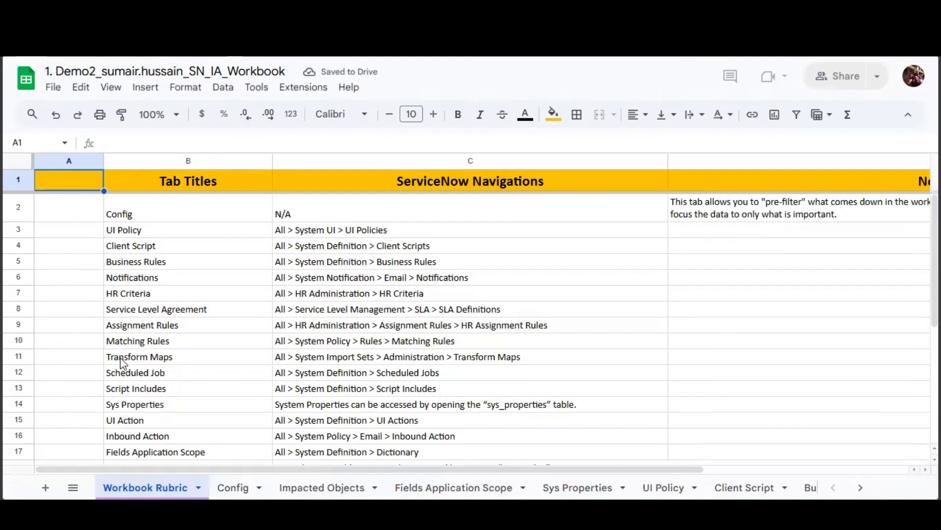
{"action": "left_click", "coordinate": [238, 488]}
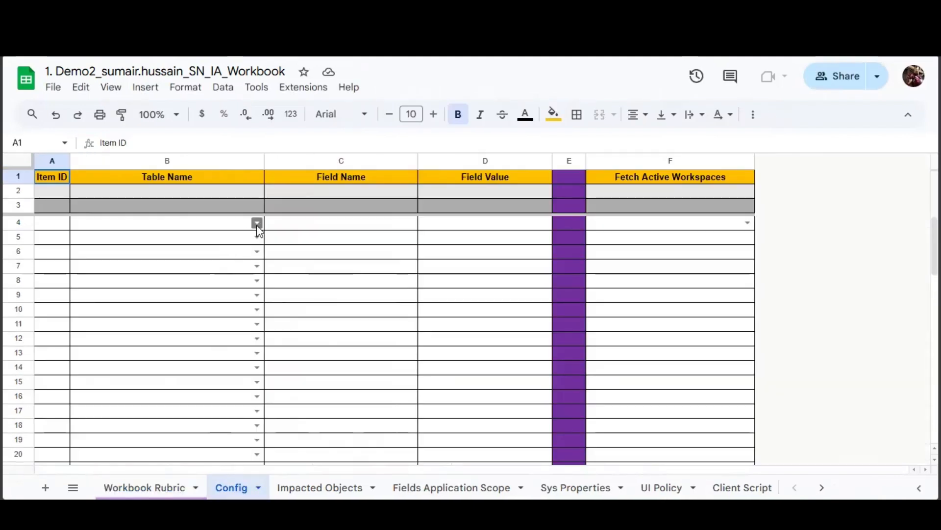
{"action": "left_click", "coordinate": [257, 224]}
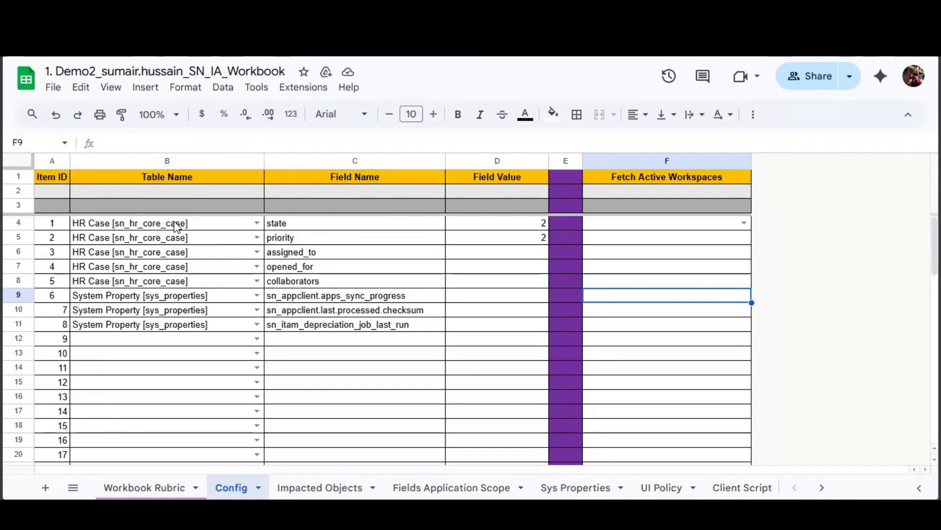
Examine the table names, field names and field values configured for HR Case and System Property on the Config sheet
{"action": "left_click", "coordinate": [177, 227]}
{"action": "left_click", "coordinate": [191, 282], "text": "shift"}
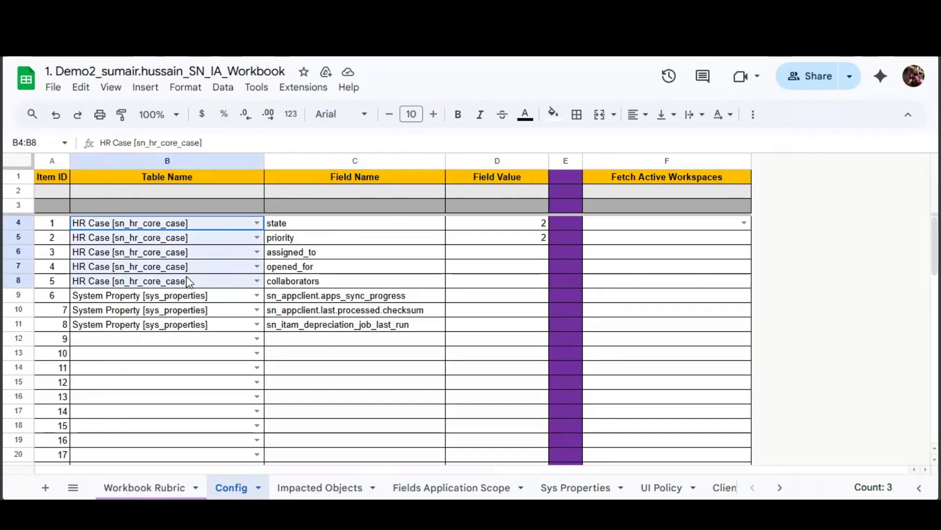
{"action": "left_click", "coordinate": [317, 231]}
{"action": "left_click_drag", "start_coordinate": [318, 223], "coordinate": [321, 277]}
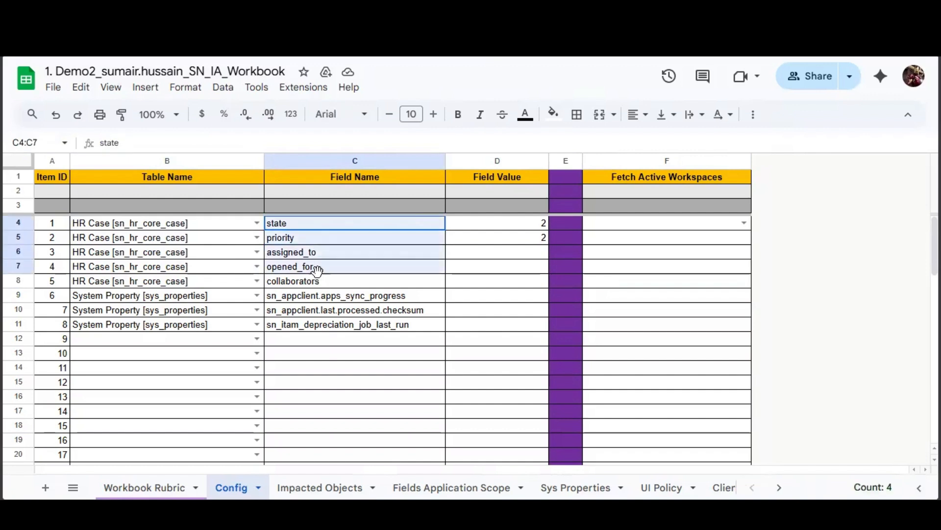
{"action": "left_click", "coordinate": [329, 287]}
{"action": "left_click", "coordinate": [160, 295]}
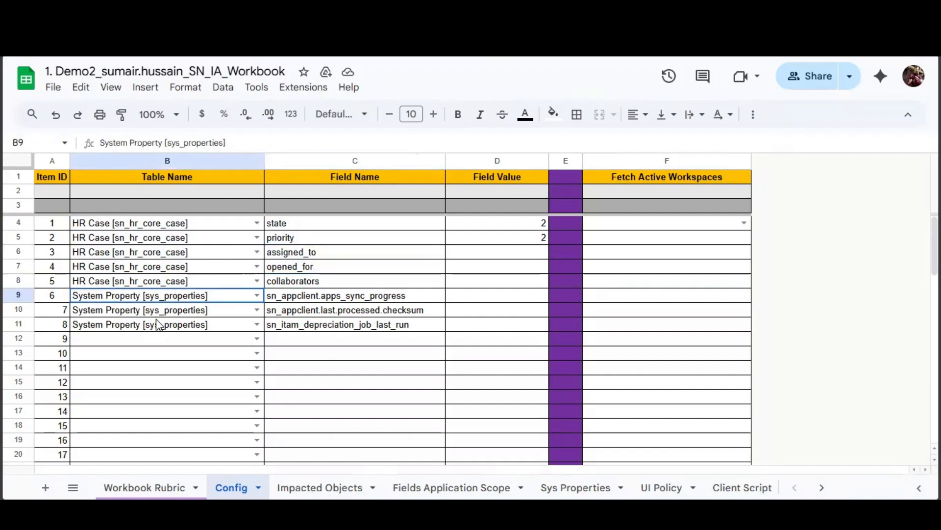
{"action": "left_click", "coordinate": [157, 318], "text": "shift"}
{"action": "left_click", "coordinate": [331, 291]}
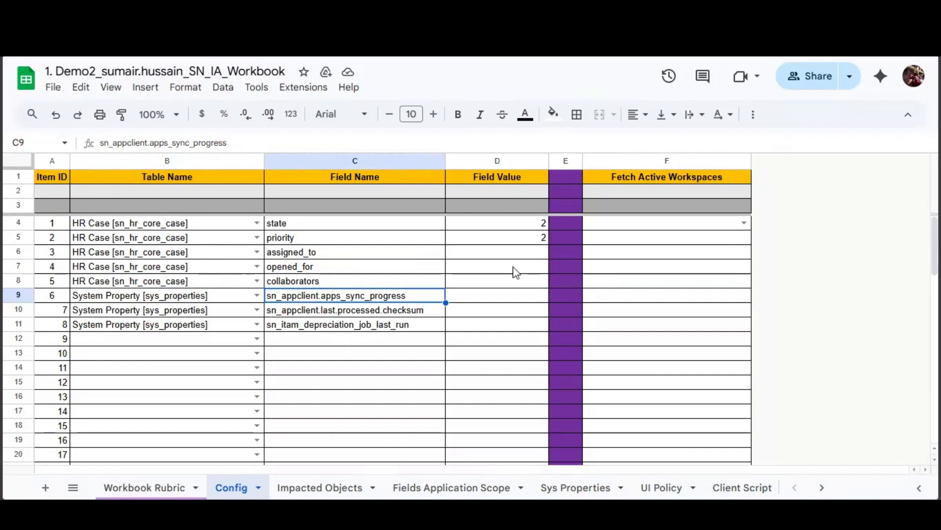
{"action": "left_click", "coordinate": [526, 226]}
{"action": "left_click", "coordinate": [538, 240]}
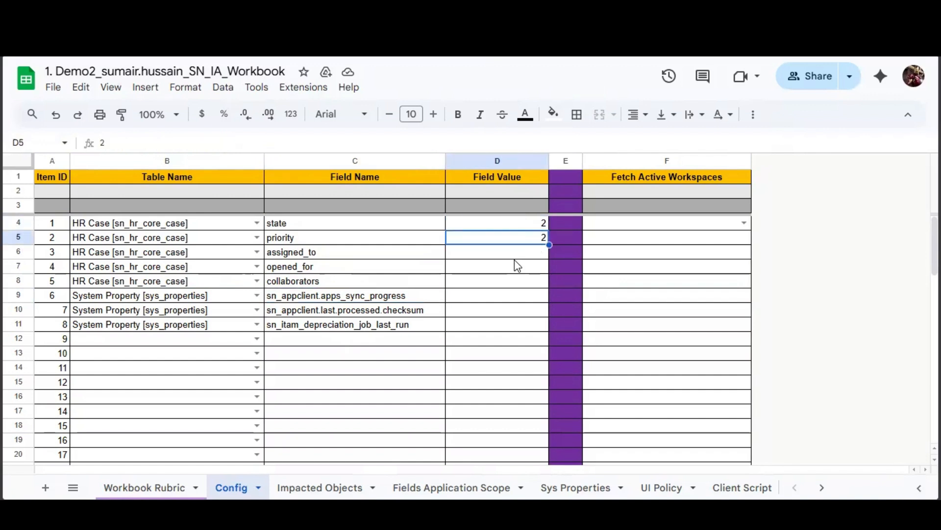
Set Fetch Active Workspaces to Yes in row 4 of the Config sheet
{"action": "left_click", "coordinate": [744, 223]}
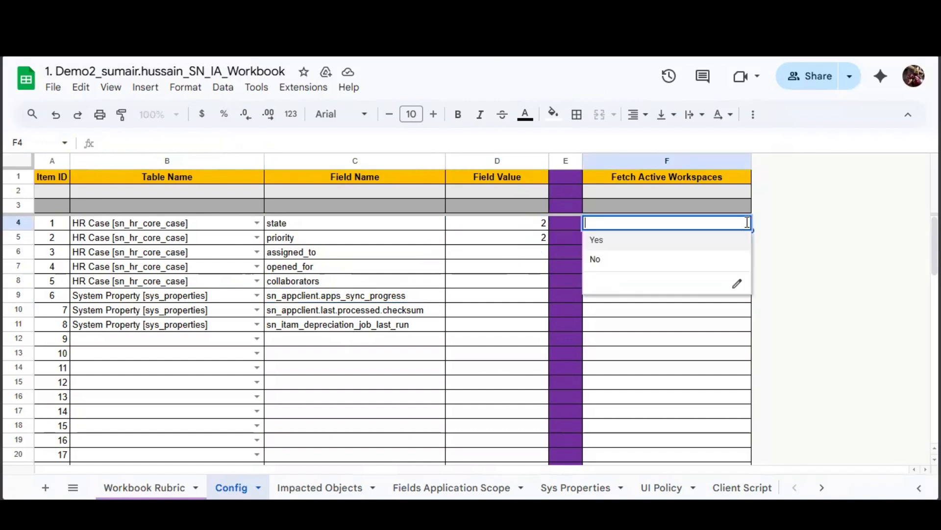
{"action": "left_click", "coordinate": [613, 242]}
{"action": "left_click", "coordinate": [614, 241]}
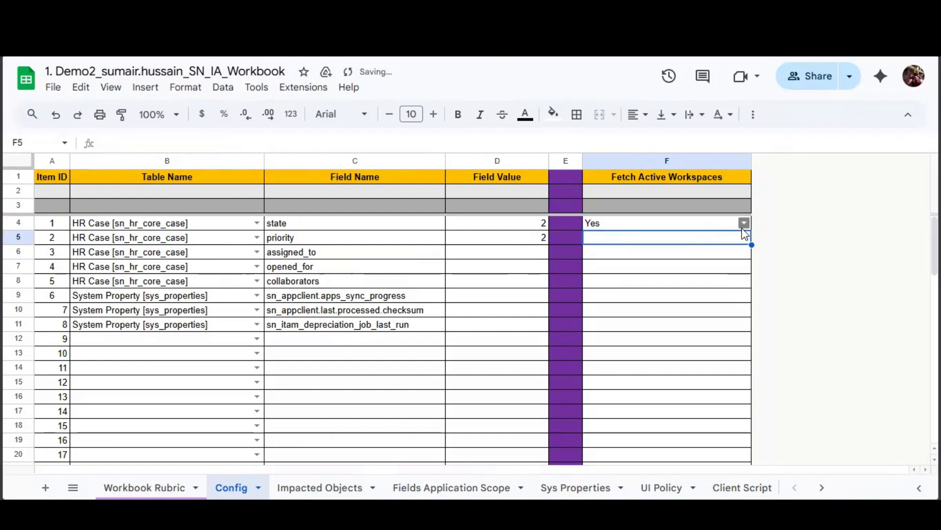
Try No for Fetch Active Workspaces in row 4, and return it to Yes
{"action": "left_click", "coordinate": [744, 223]}
{"action": "left_click", "coordinate": [610, 257]}
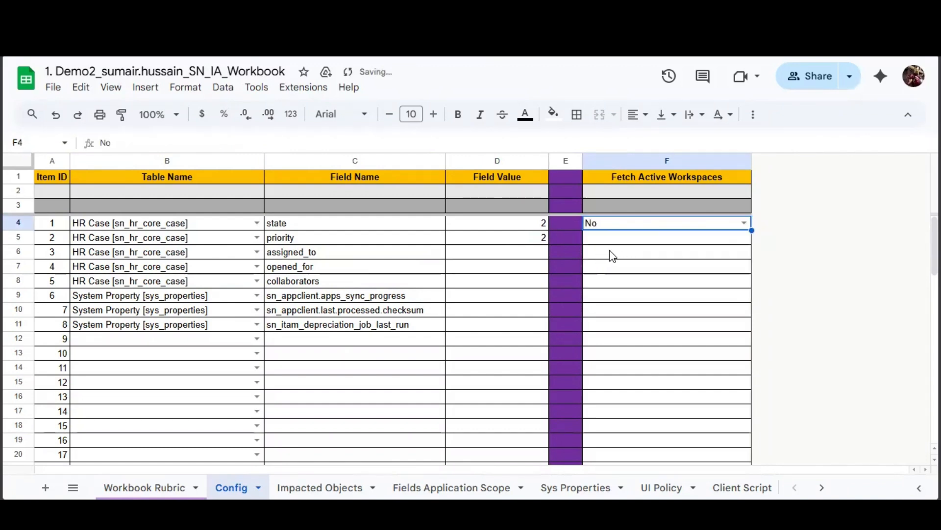
{"action": "left_click", "coordinate": [744, 222]}
{"action": "left_click", "coordinate": [613, 240]}
{"action": "left_click", "coordinate": [607, 241]}
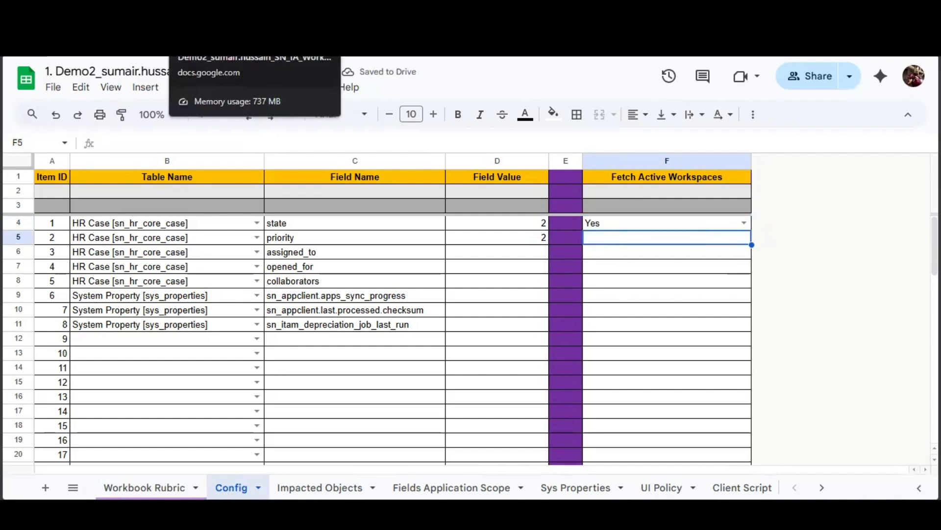
Switch back to ConfigBot and request reprocessing of iteration 1
{"action": "left_click", "coordinate": [112, 37]}
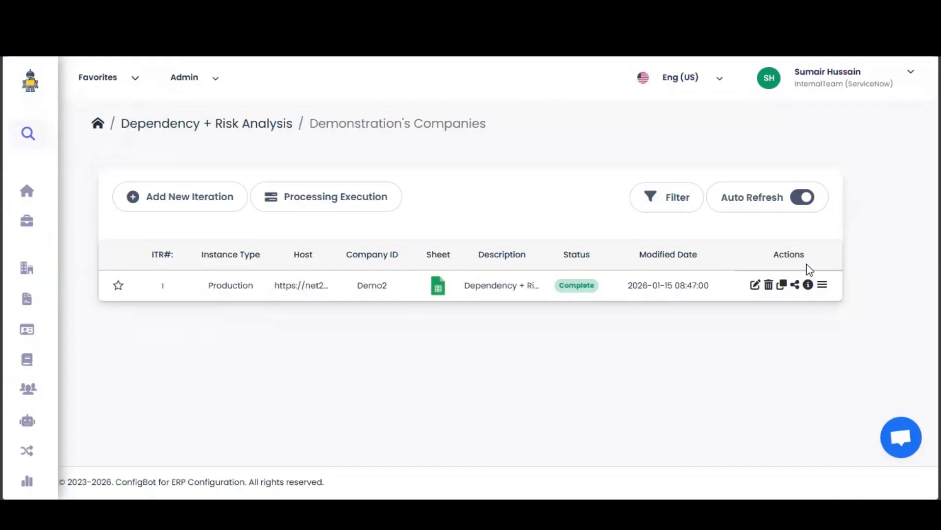
{"action": "left_click", "coordinate": [821, 286]}
{"action": "left_click", "coordinate": [729, 260]}
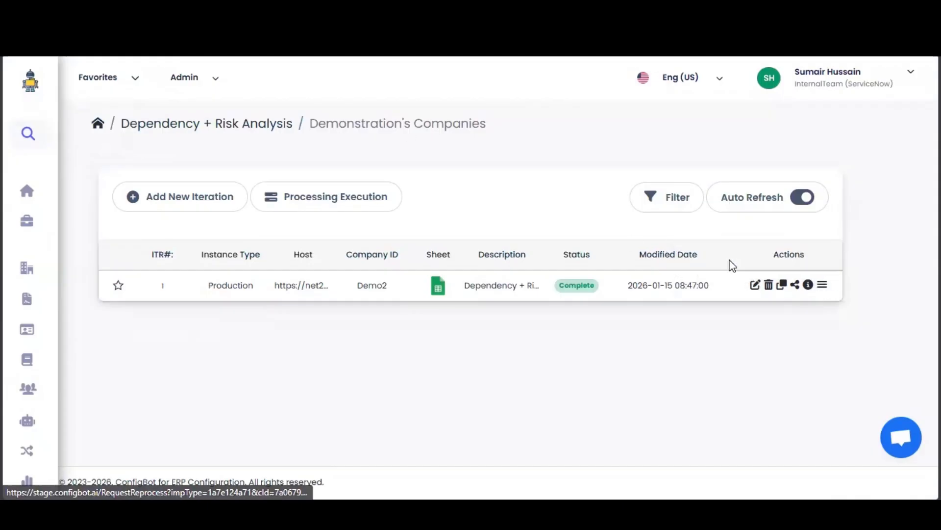
Open Generate Workbook for the reprocessed iteration 1 and enter the account password
{"action": "left_click", "coordinate": [822, 284]}
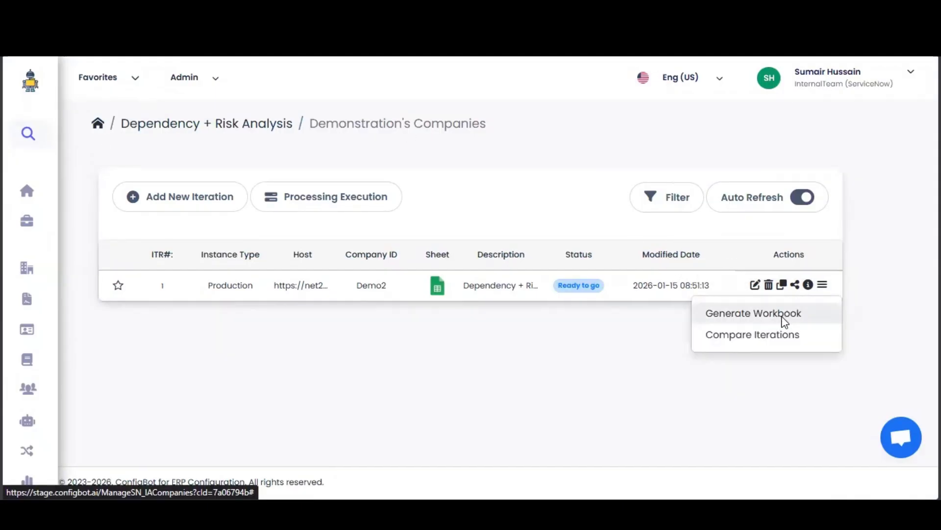
{"action": "left_click", "coordinate": [781, 321]}
{"action": "left_click", "coordinate": [547, 147]}
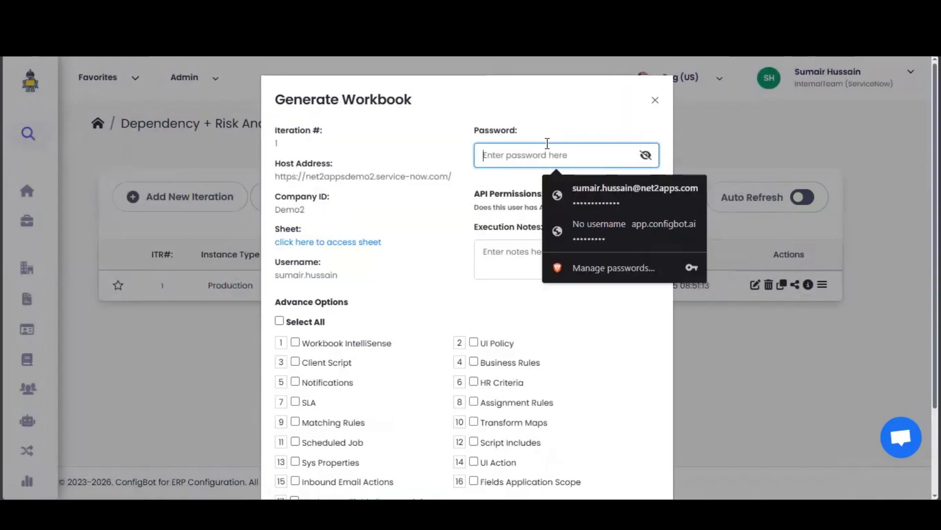
{"action": "type", "text": "•"}
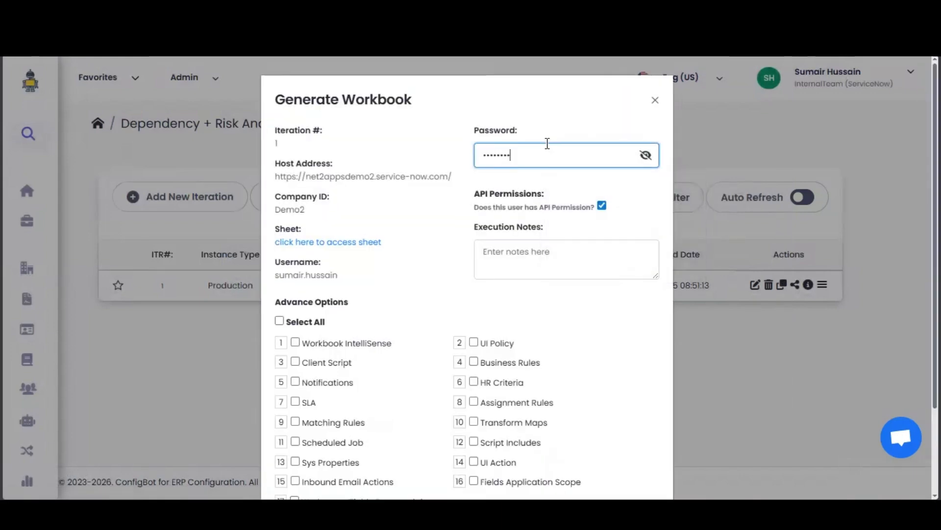
Start generating the workbook with the execution note "reverse" and all advance options selected
{"action": "left_click", "coordinate": [585, 246]}
{"action": "type", "text": "rev"}
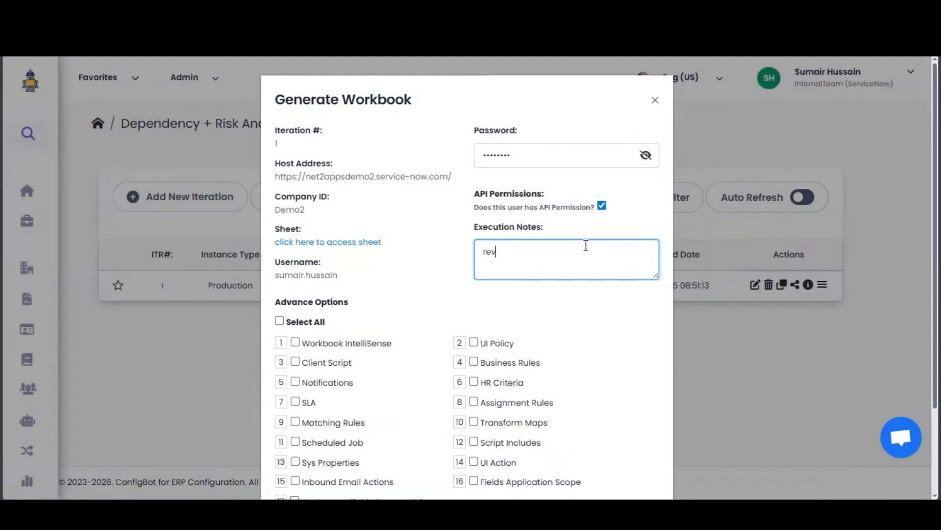
{"action": "scroll", "coordinate": [575, 248], "scroll_direction": "down", "scroll_amount": 2}
{"action": "left_click", "coordinate": [281, 253]}
{"action": "scroll", "coordinate": [548, 418], "scroll_direction": "down", "scroll_amount": 1}
{"action": "left_click", "coordinate": [551, 436]}
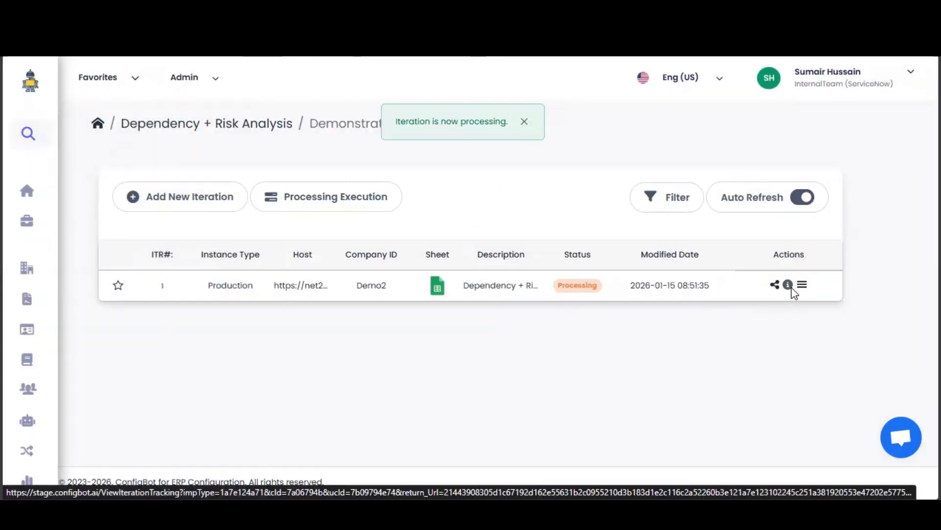
Open the generated workbook from iteration 1's tracking details and examine the object type columns of the Impacted Objects sheet
{"action": "left_click", "coordinate": [790, 287]}
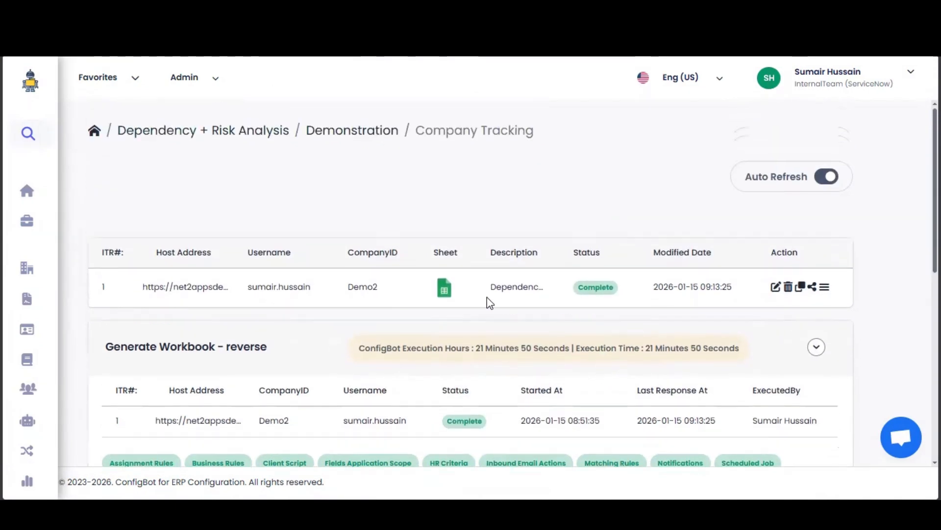
{"action": "left_click", "coordinate": [444, 287]}
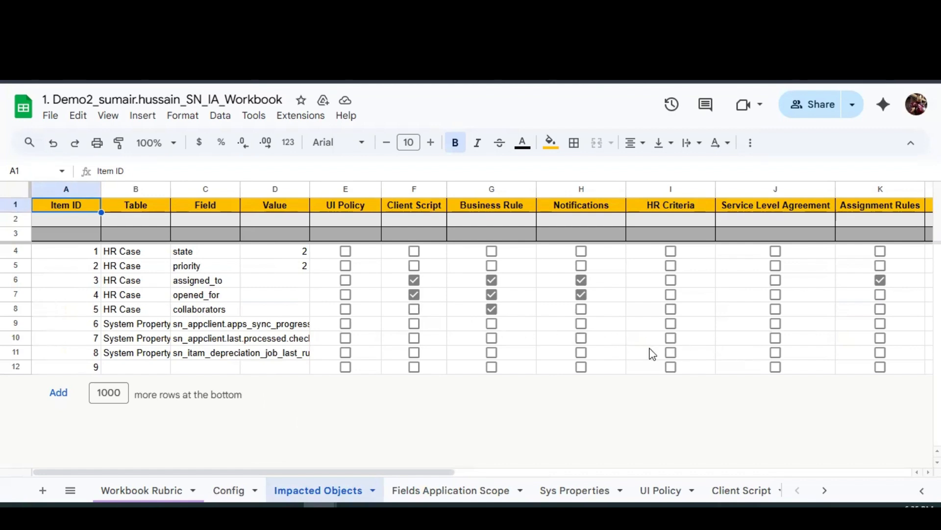
{"action": "scroll", "coordinate": [564, 354], "scroll_direction": "right", "scroll_amount": 2}
{"action": "scroll", "coordinate": [565, 354], "scroll_direction": "right", "scroll_amount": 2}
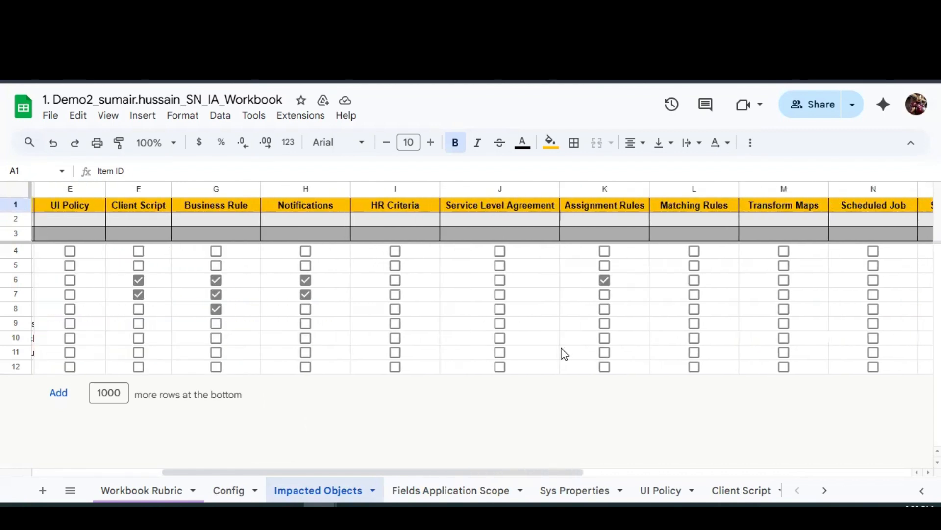
{"action": "scroll", "coordinate": [562, 353], "scroll_direction": "right", "scroll_amount": 3}
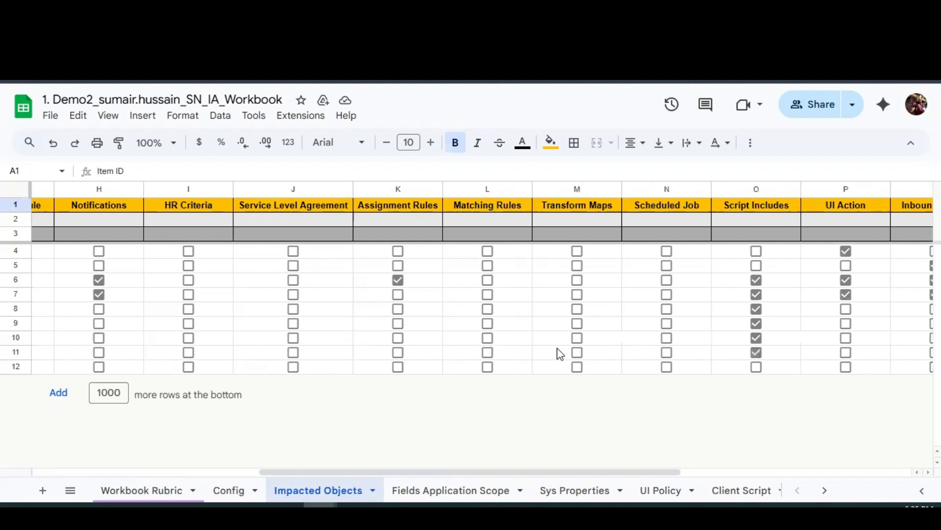
{"action": "scroll", "coordinate": [560, 353], "scroll_direction": "right", "scroll_amount": 2}
{"action": "scroll", "coordinate": [558, 352], "scroll_direction": "right", "scroll_amount": 2}
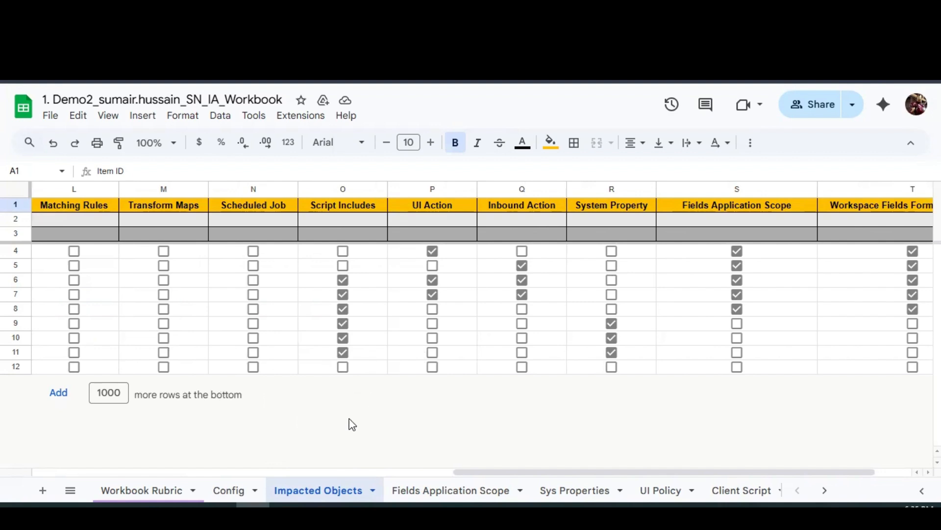
Check the application scope of the state and assigned_to fields in the Fields Application Scope sheet
{"action": "left_click", "coordinate": [430, 490]}
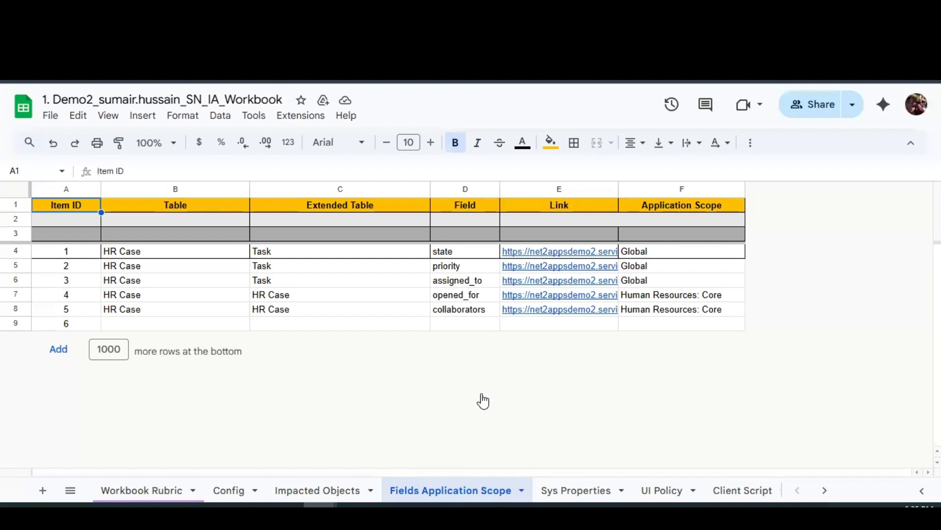
{"action": "left_click", "coordinate": [681, 251]}
{"action": "left_click", "coordinate": [671, 280]}
Review the Sys Properties, UI Policy, Client Script, Business Rules, Notifications and HR Criteria sheets in turn
{"action": "left_click", "coordinate": [578, 490]}
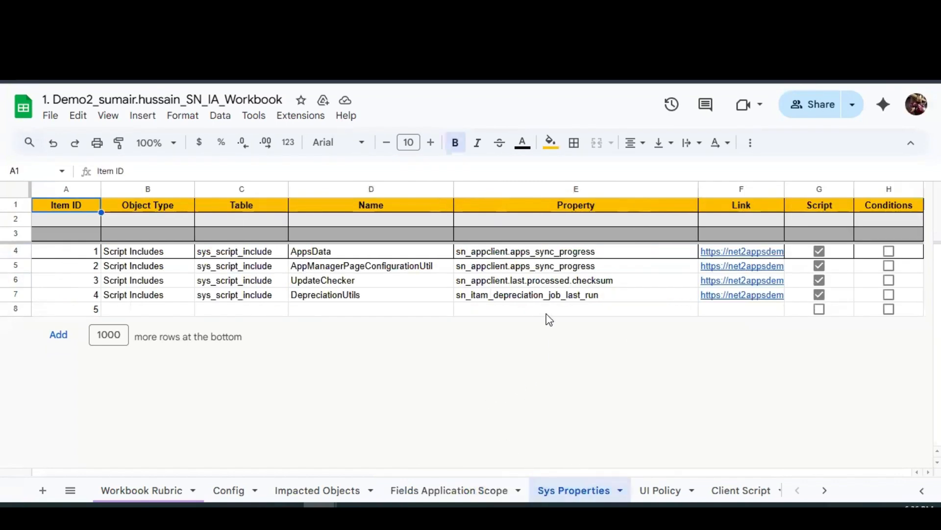
{"action": "left_click", "coordinate": [660, 492]}
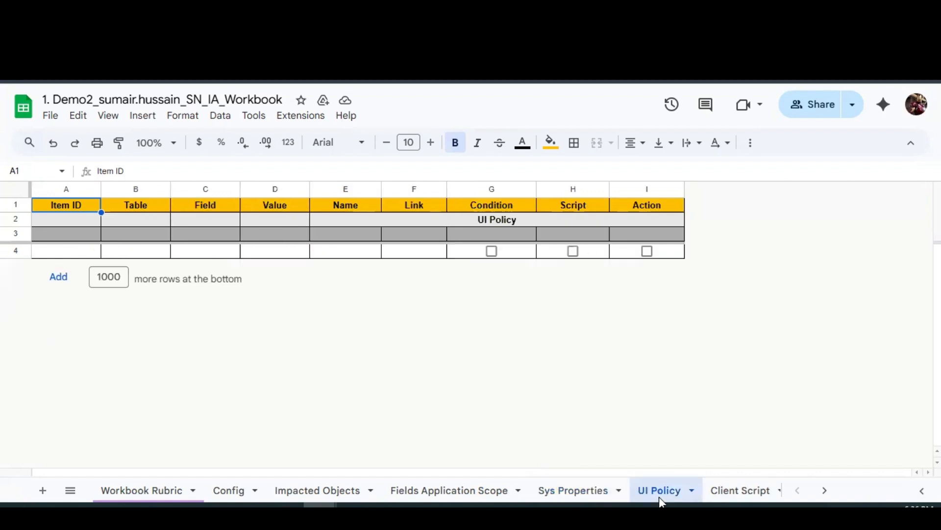
{"action": "left_click", "coordinate": [711, 493]}
{"action": "left_click", "coordinate": [652, 491]}
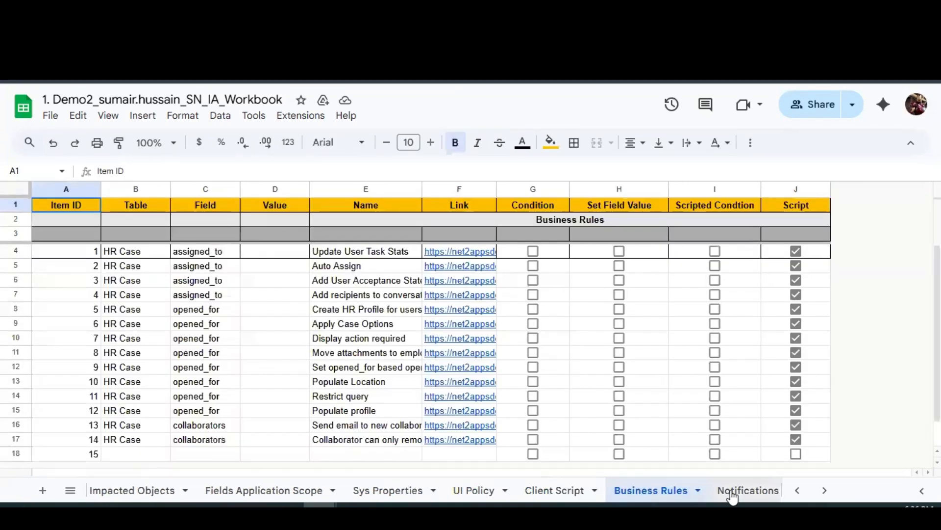
{"action": "left_click", "coordinate": [733, 491]}
{"action": "left_click", "coordinate": [488, 491]}
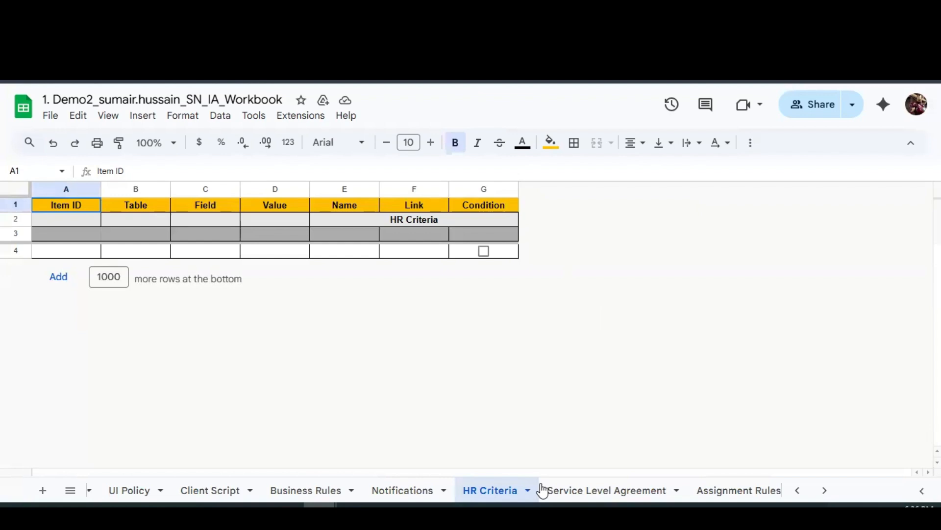
Review the remaining result sheets from Service Level Agreement through Workspace Fields Form and List View
{"action": "left_click", "coordinate": [581, 488]}
{"action": "left_click", "coordinate": [522, 490]}
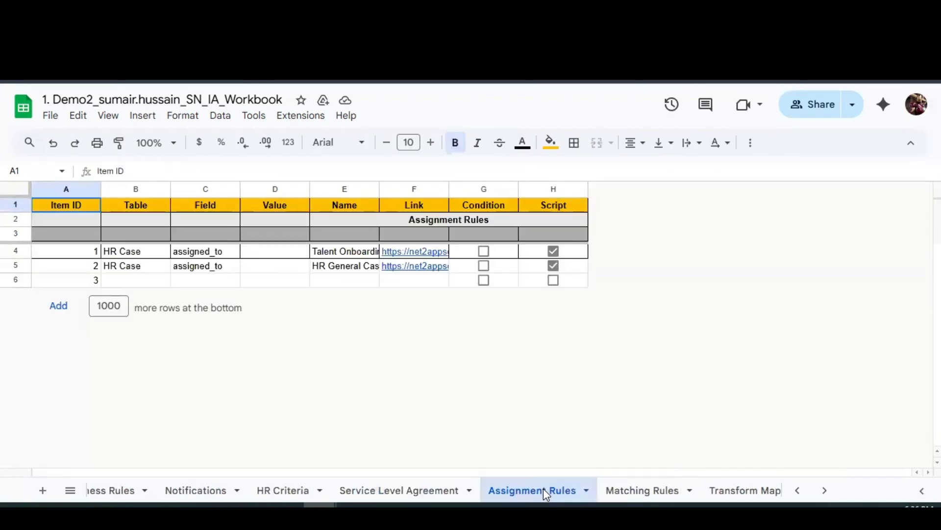
{"action": "left_click", "coordinate": [677, 492]}
{"action": "left_click", "coordinate": [731, 492]}
{"action": "left_click", "coordinate": [733, 493]}
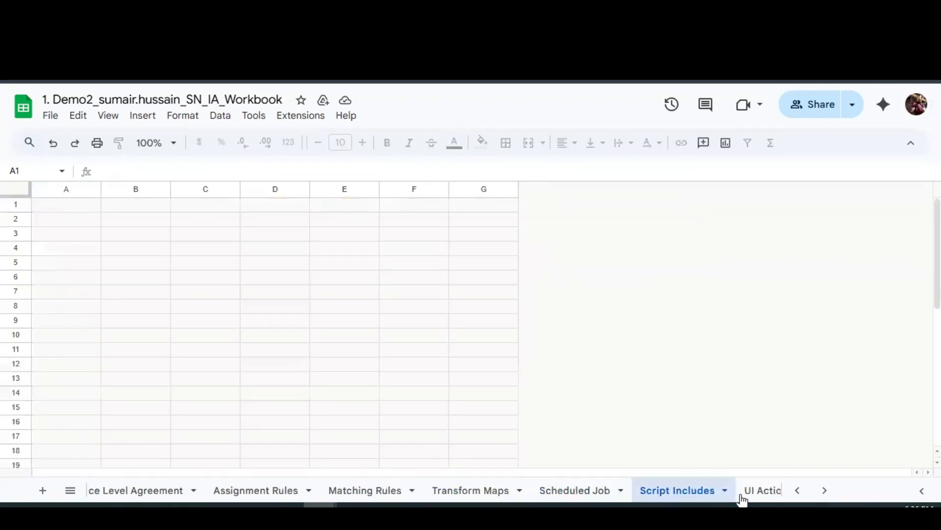
{"action": "left_click", "coordinate": [750, 492]}
{"action": "left_click", "coordinate": [609, 492]}
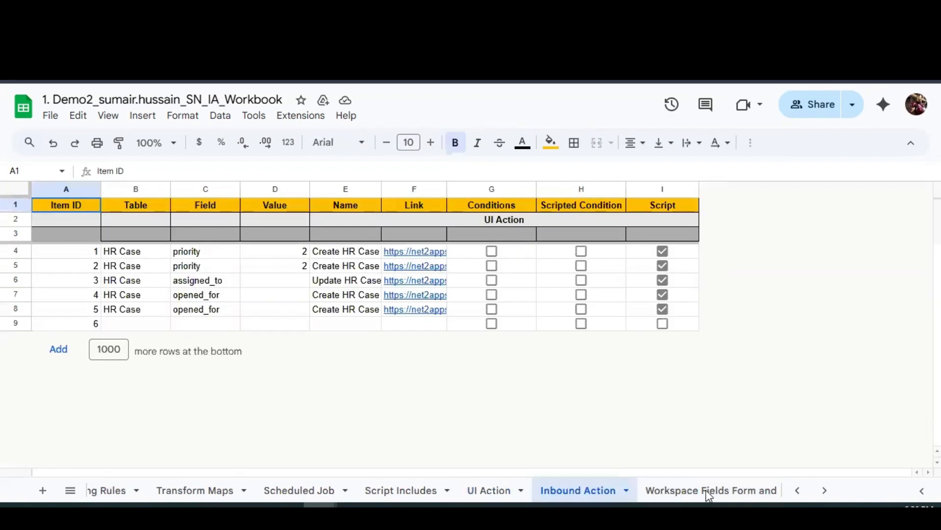
{"action": "left_click", "coordinate": [689, 493]}
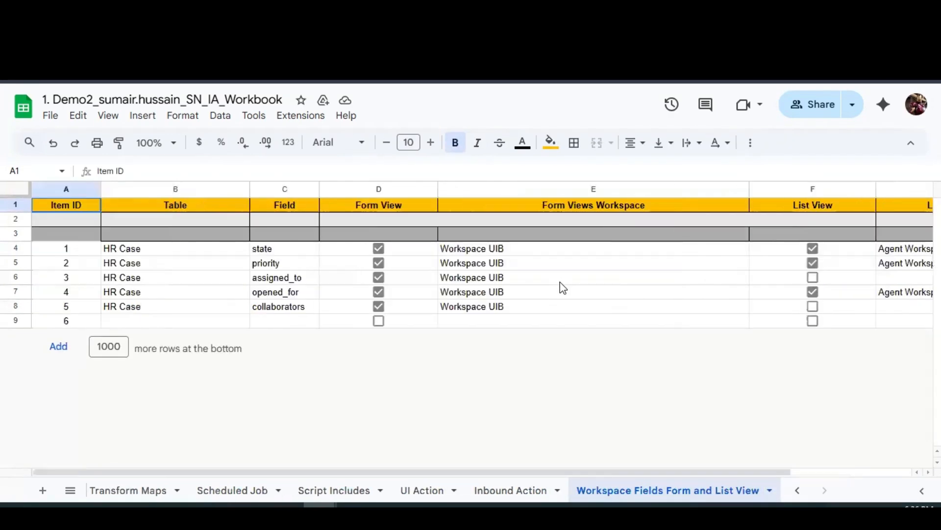